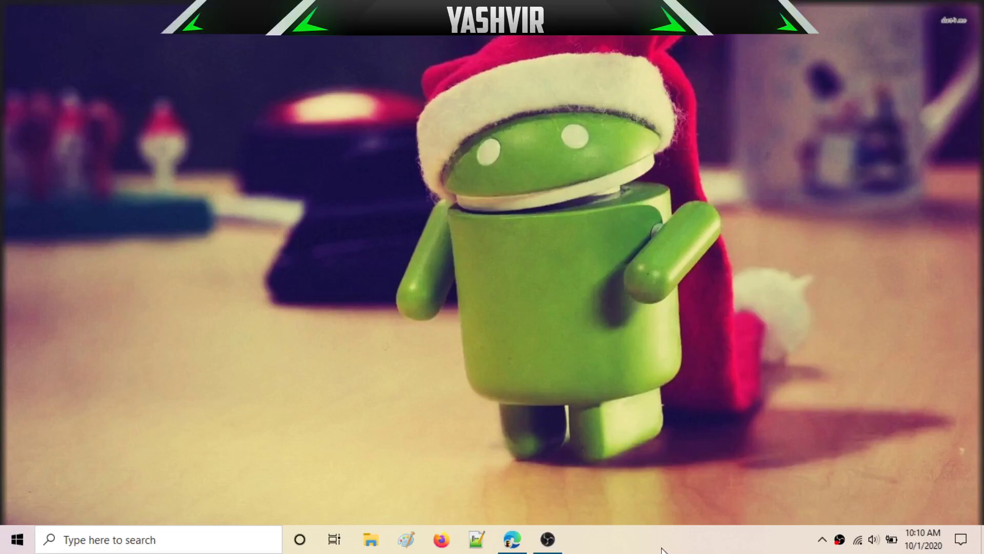
Bring up the forum in Edge and open its Admin CP link from the user dropdown in a new tab.
left_click(511, 538)
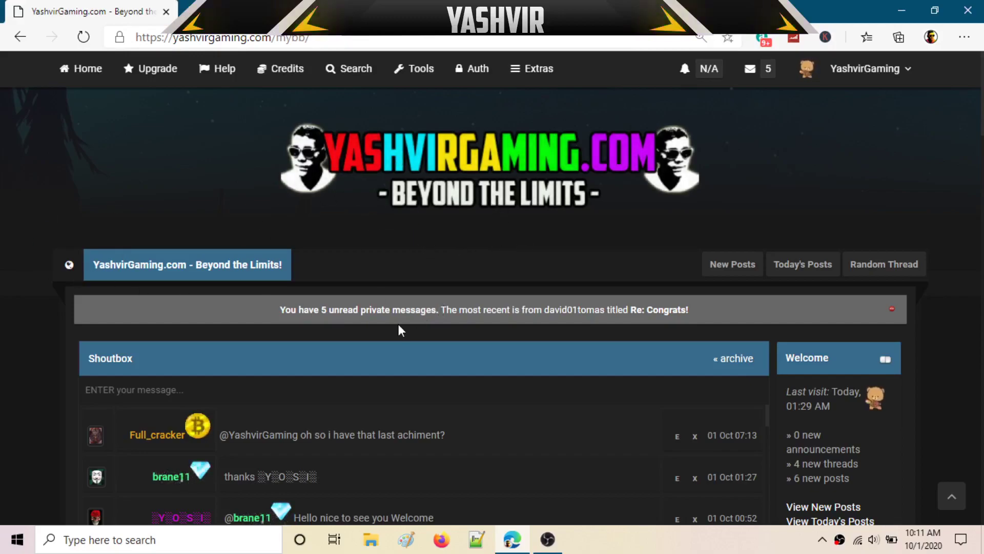
scroll(400, 330, "down", 5)
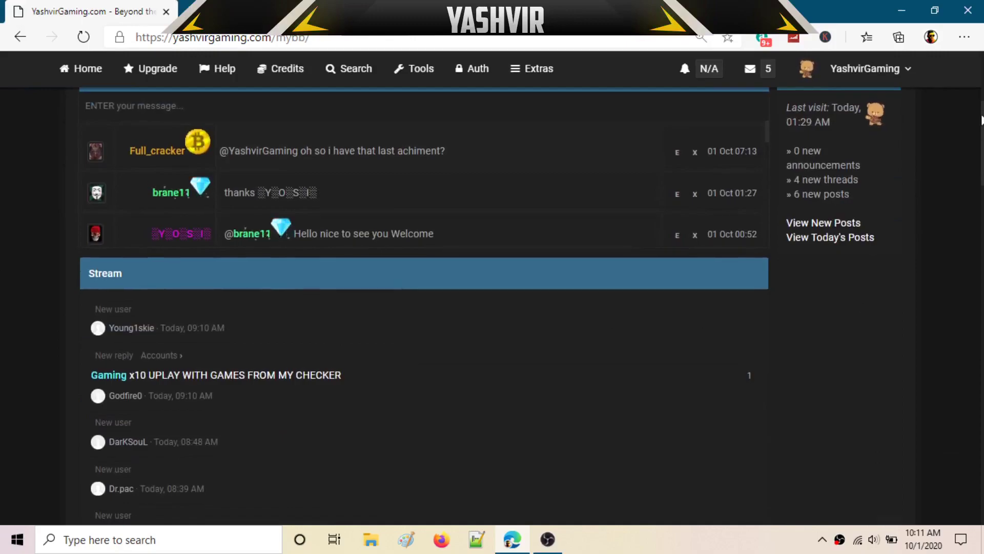
left_click_drag(981, 120, 980, 492)
scroll(631, 205, "up", 20)
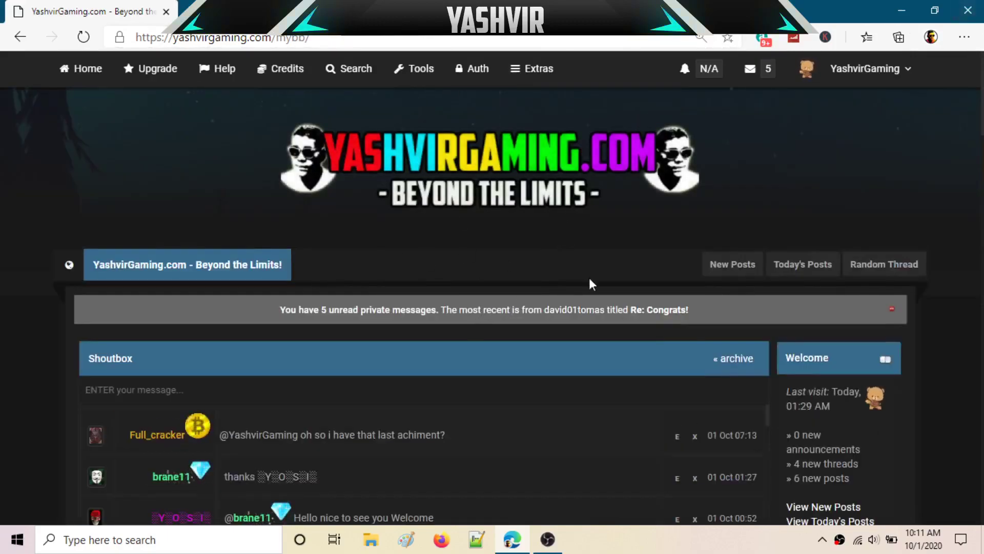
left_click(903, 72)
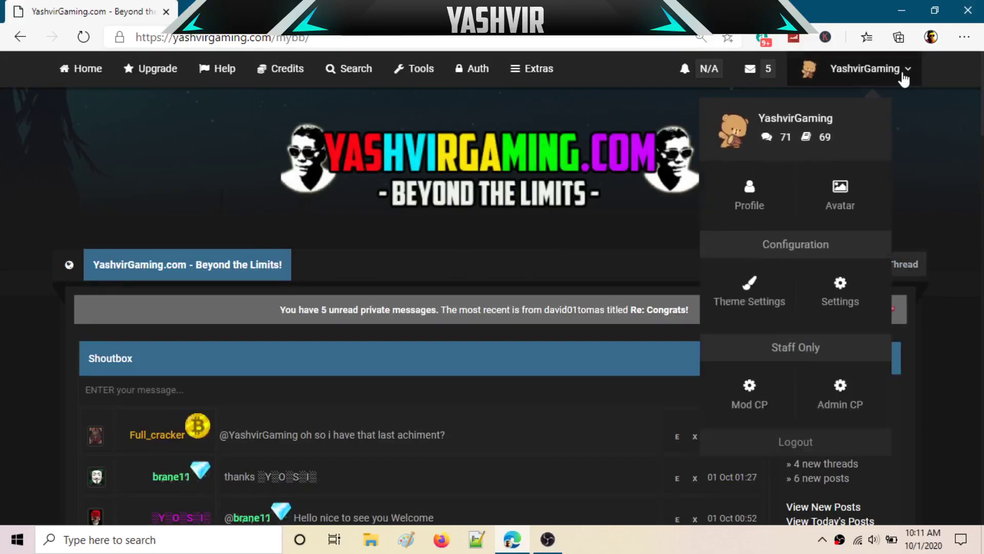
right_click(839, 391)
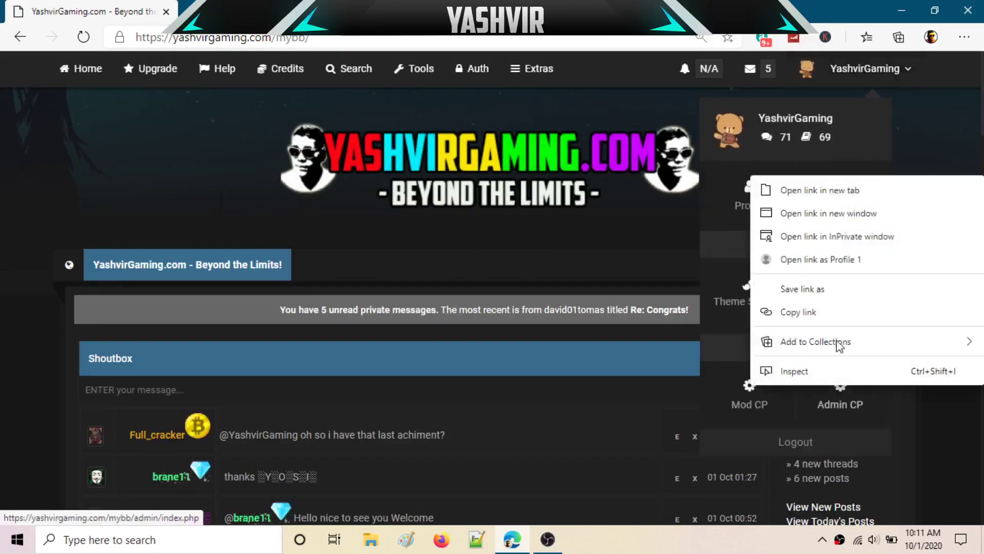
left_click(778, 191)
Switch to the Admin CP tab and go to Tools & Maintenance to see System Health.
left_click(236, 12)
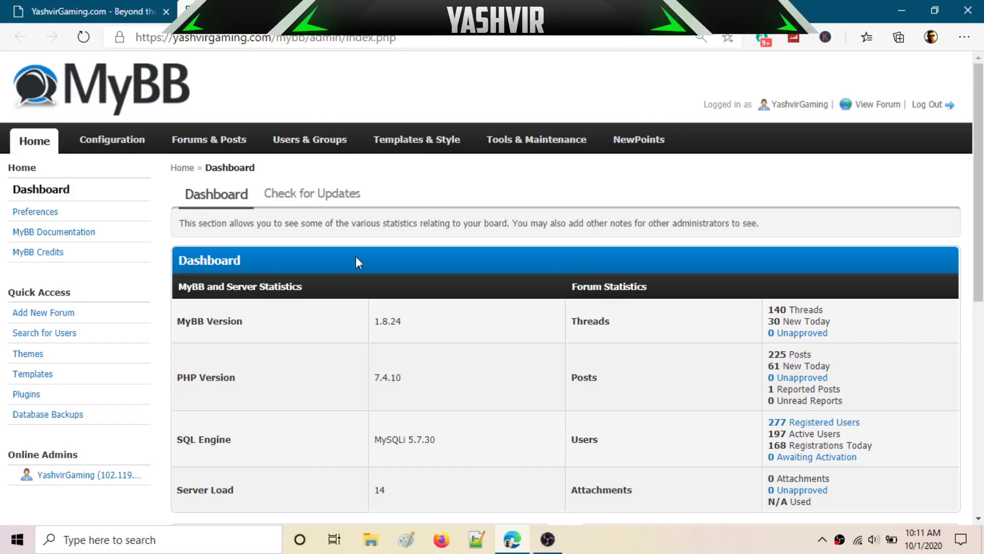
left_click(527, 143)
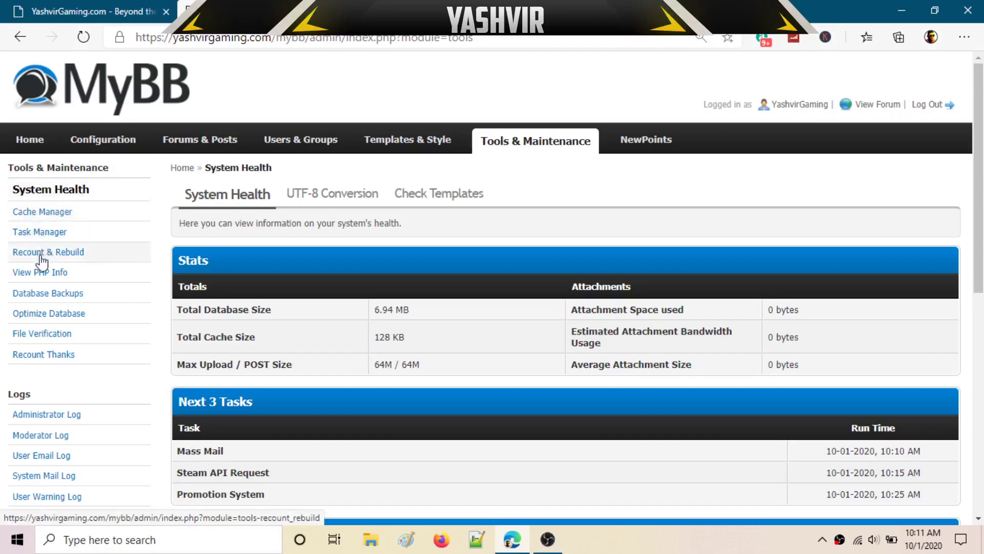
Go to Database Backups and start a New Backup.
left_click(48, 295)
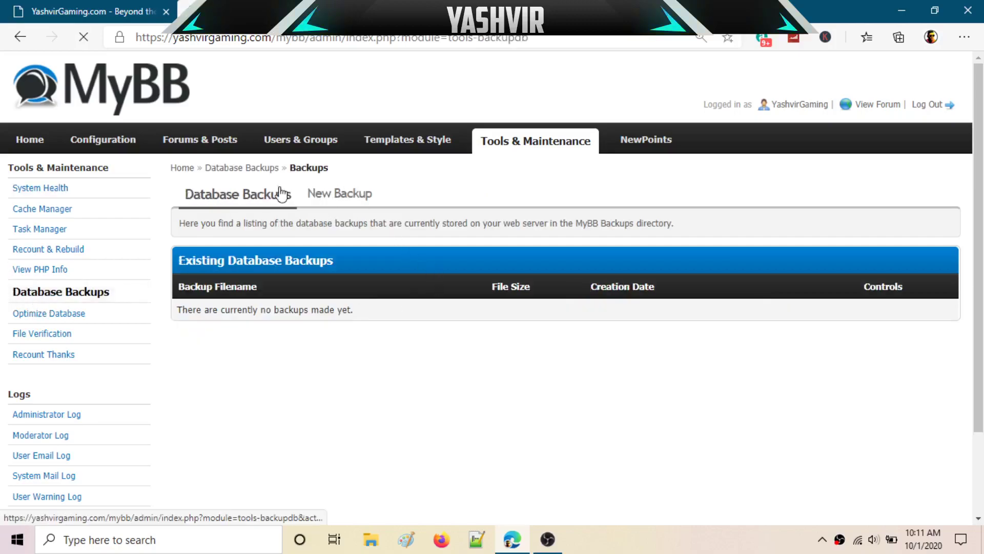
left_click_drag(478, 362, 389, 373)
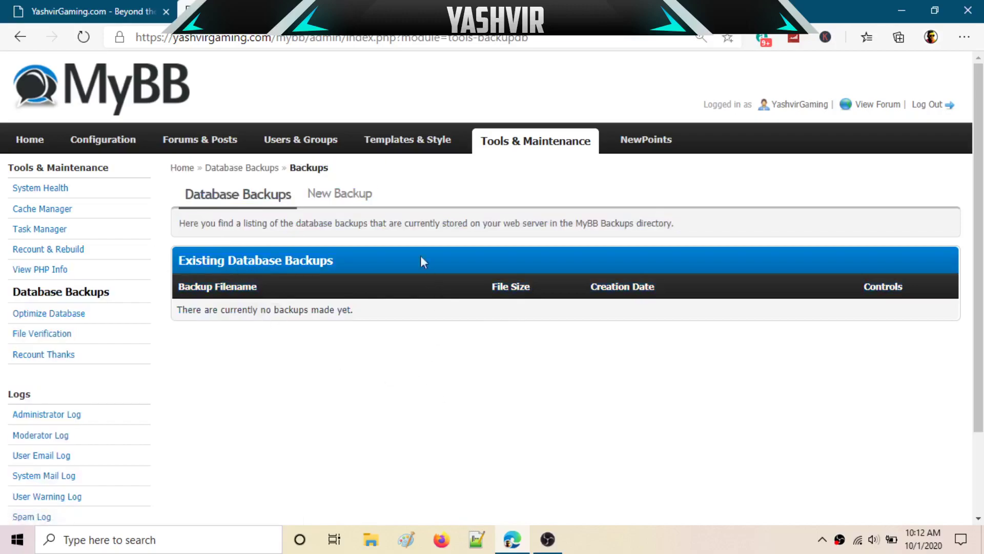
left_click(342, 203)
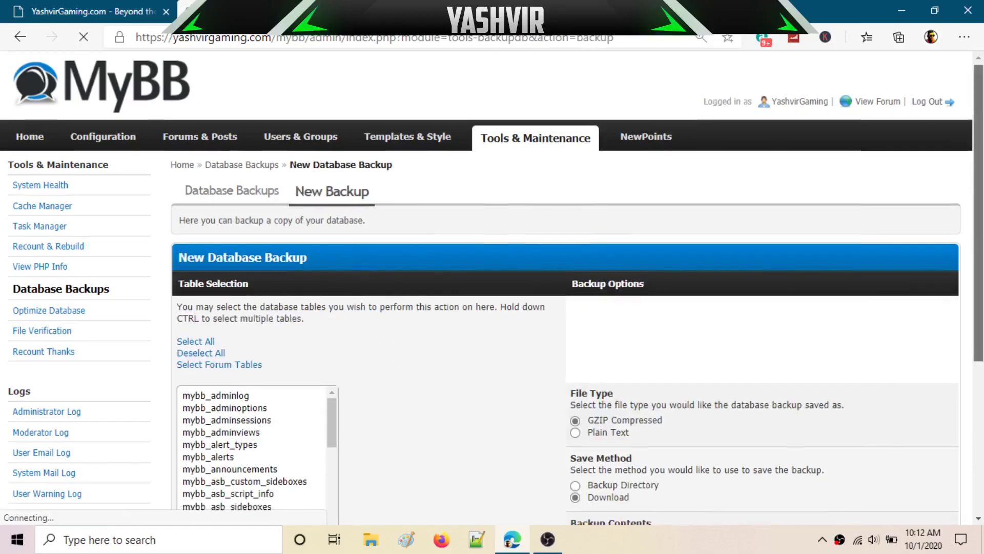
Include every forum table in the backup with Select All in Table Selection.
scroll(454, 344, "down", 3)
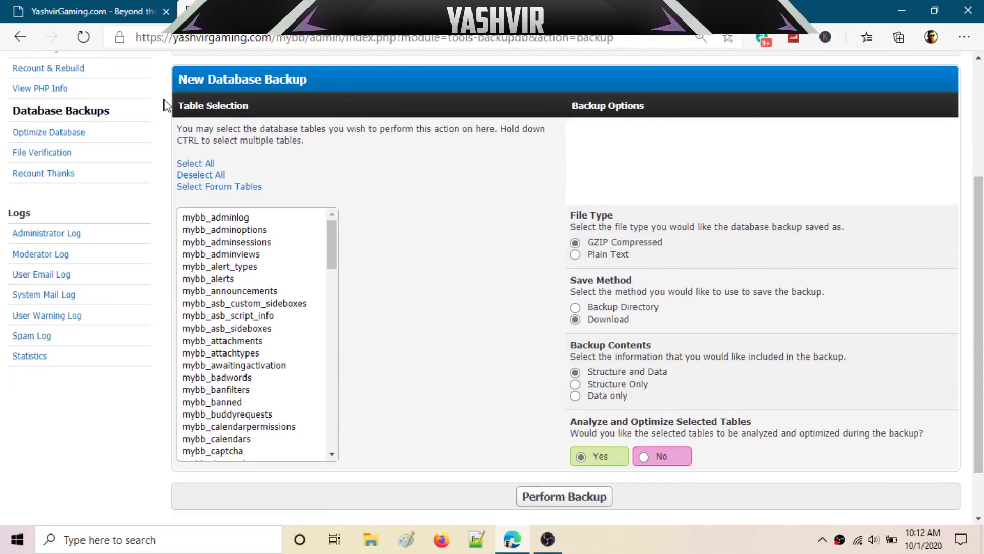
left_click_drag(178, 128, 270, 156)
left_click(304, 156)
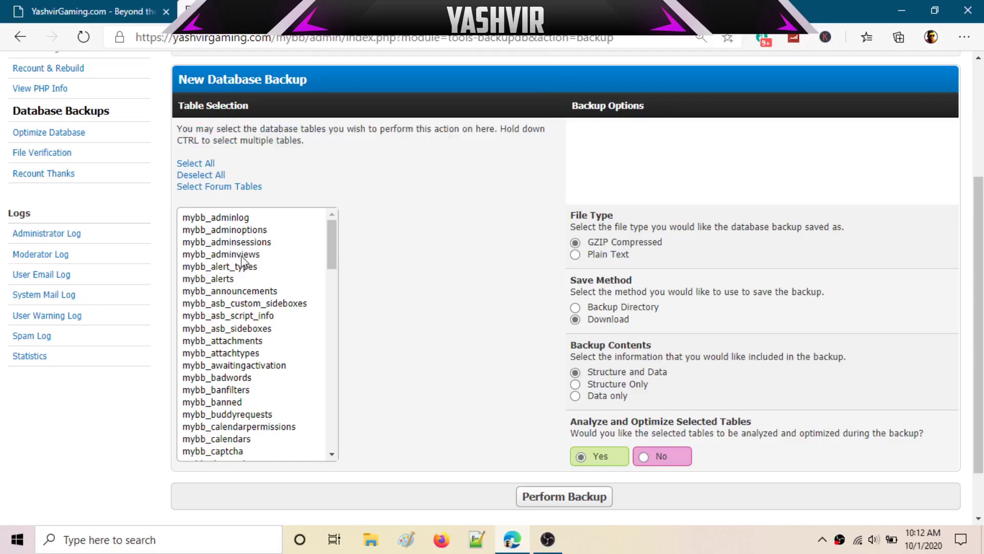
left_click(238, 242)
left_click(231, 221, "ctrl")
left_click(239, 252, "ctrl")
left_click(244, 292, "ctrl")
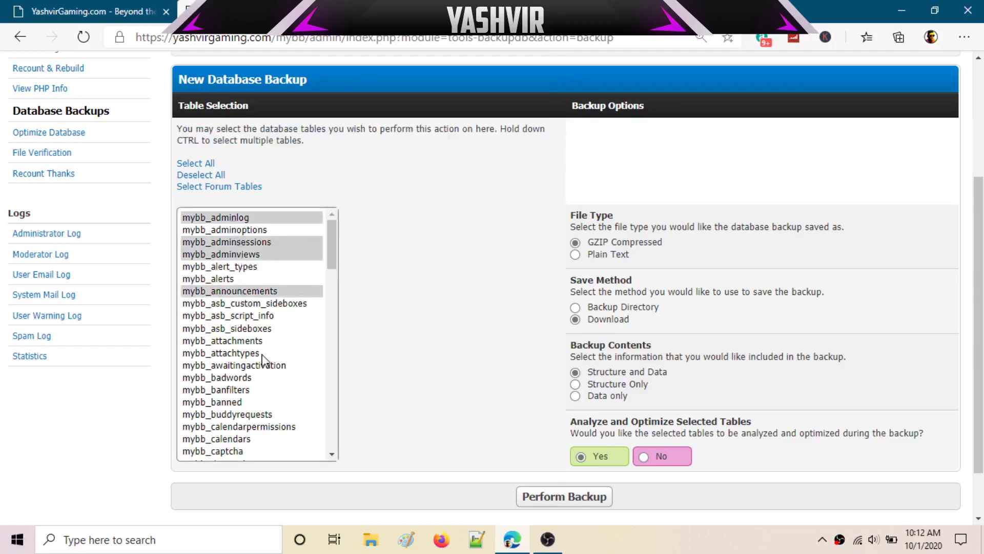
left_click(195, 163)
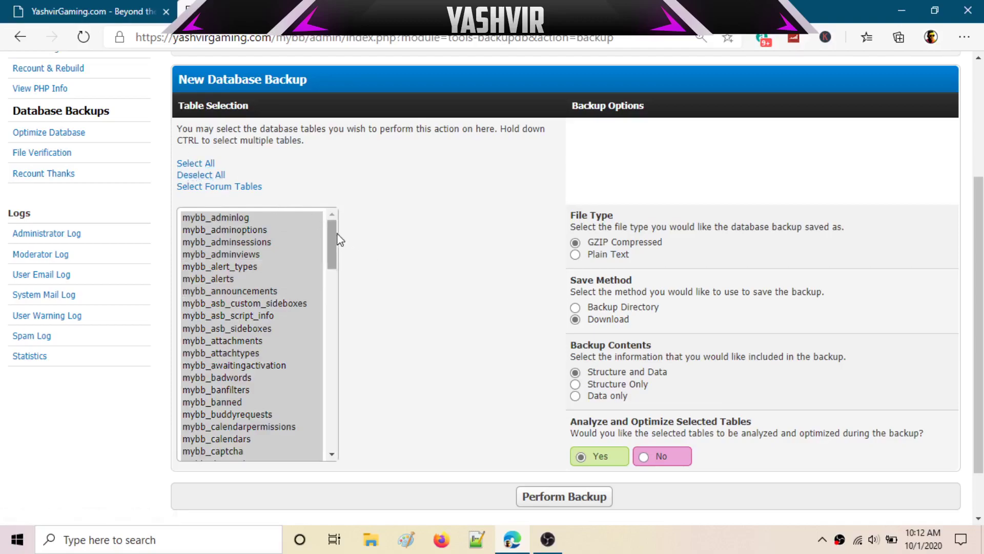
left_click_drag(333, 239, 373, 233)
scroll(501, 305, "up", 2)
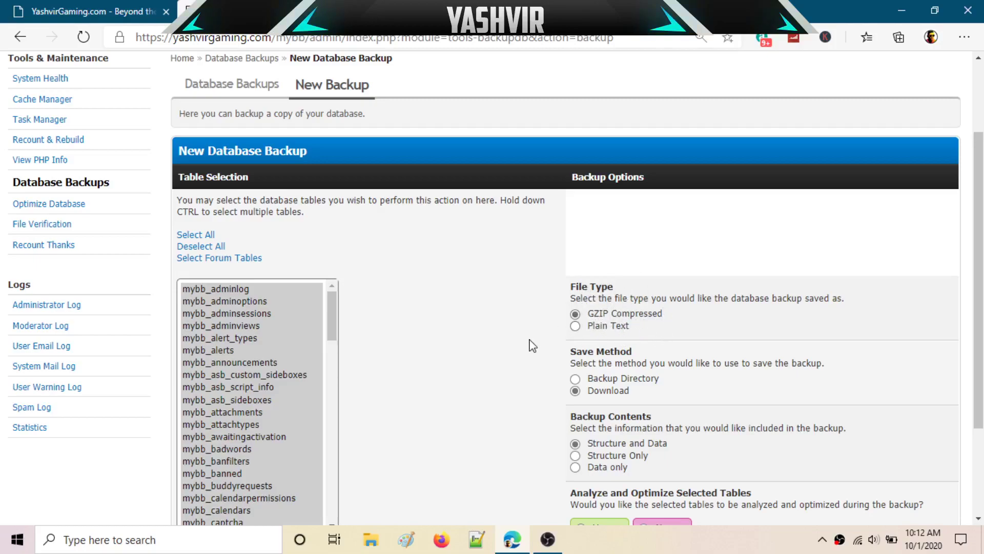
scroll(533, 345, "down", 1)
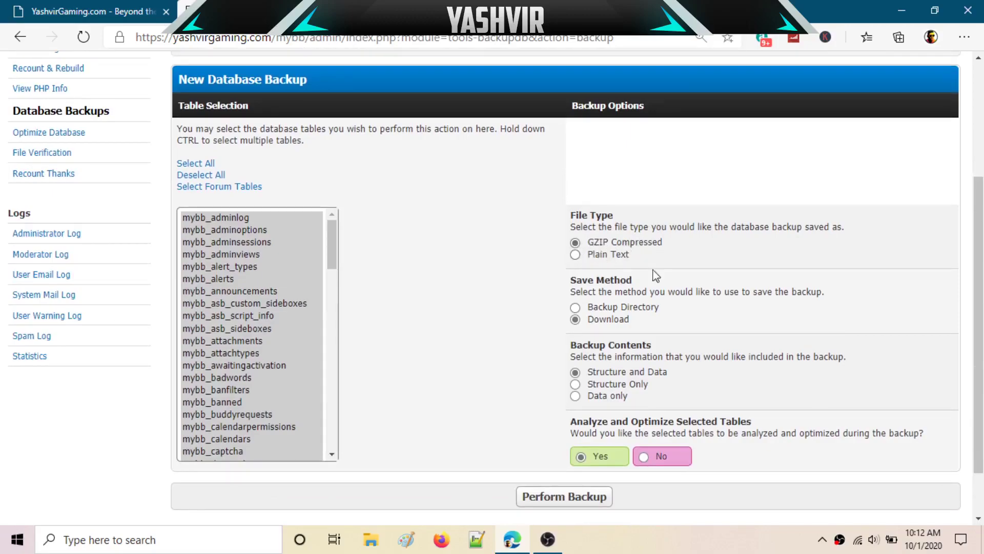
left_click(599, 256)
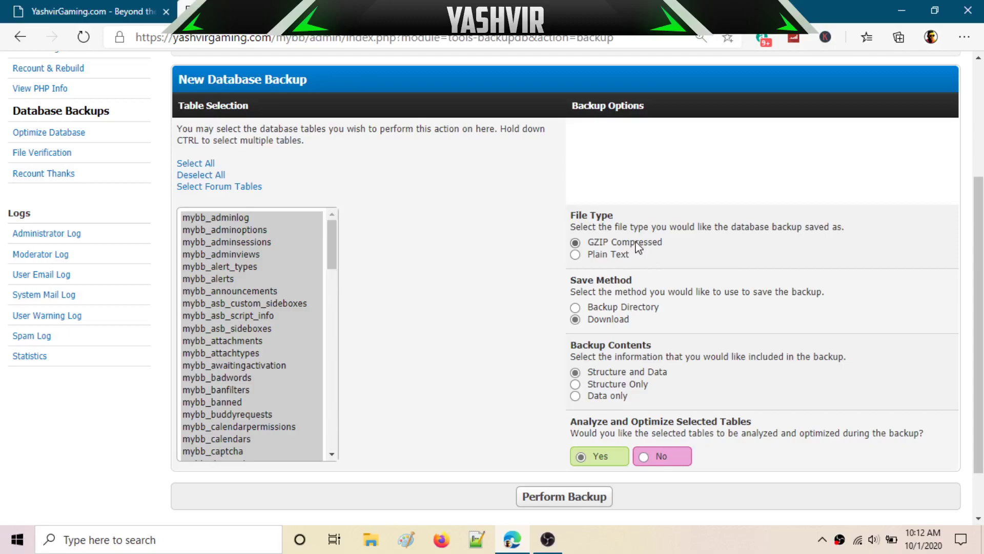
scroll(638, 248, "down", 2)
scroll(638, 248, "up", 2)
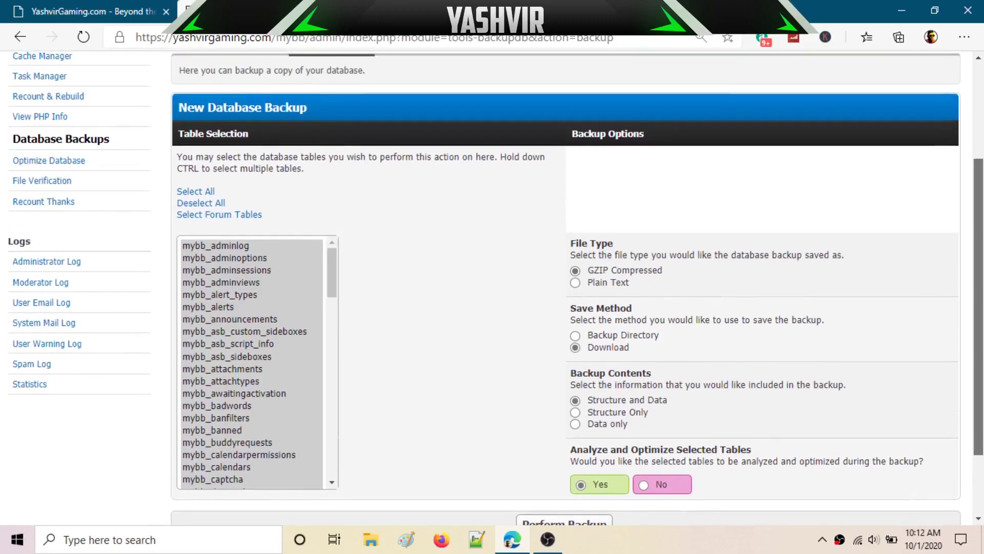
scroll(981, 306, "down", 2)
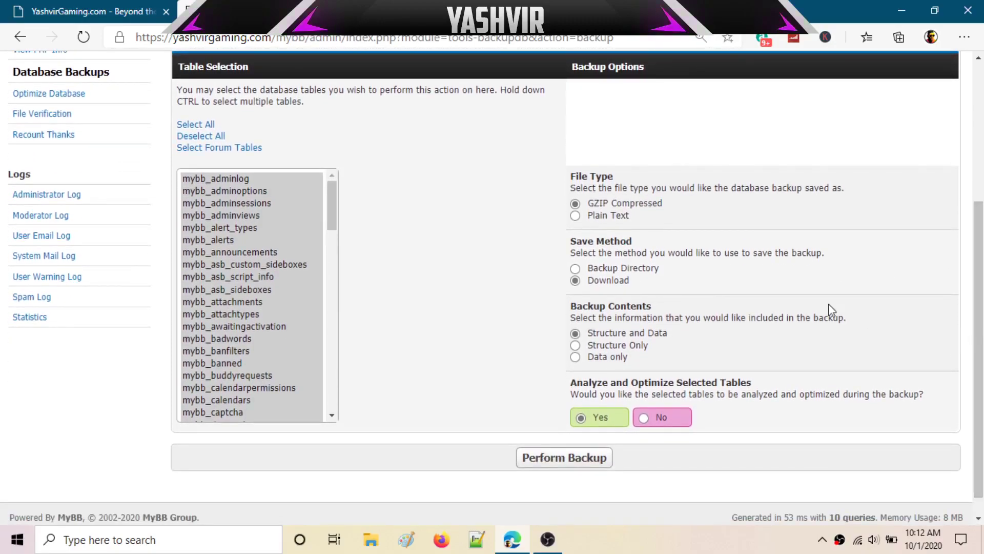
Set the backup's Save Method to Download instead of the backup directory.
left_click(604, 272)
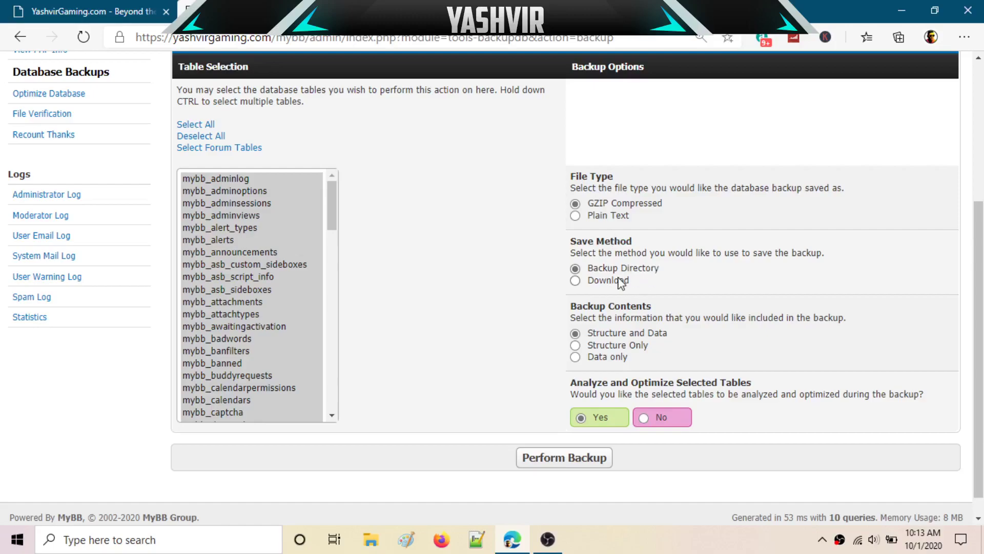
left_click(607, 281)
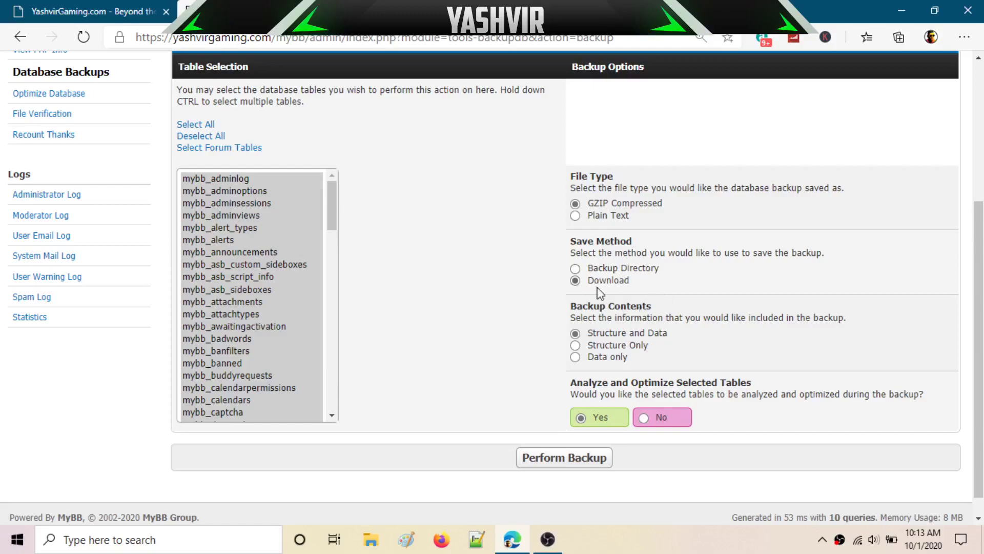
scroll(441, 302, "up", 2)
scroll(441, 302, "down", 3)
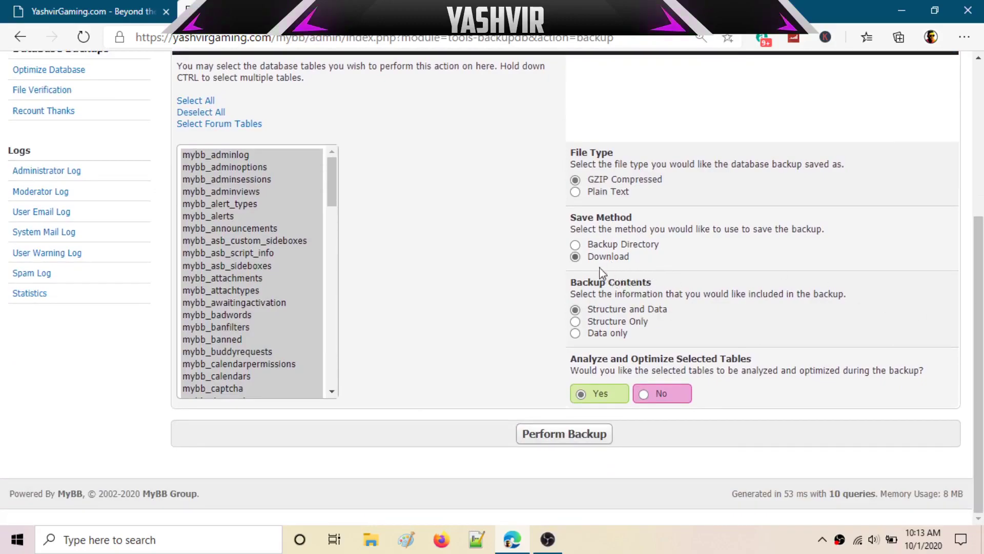
Review the Backup Contents options for the structure-and-data backup.
left_click_drag(571, 282, 651, 283)
left_click(670, 291)
left_click(631, 323)
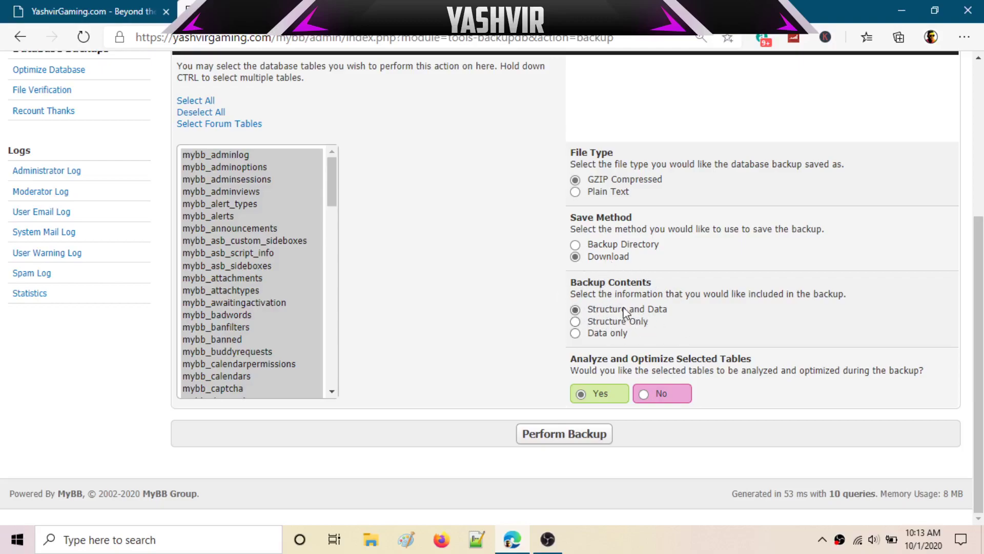
left_click(615, 336)
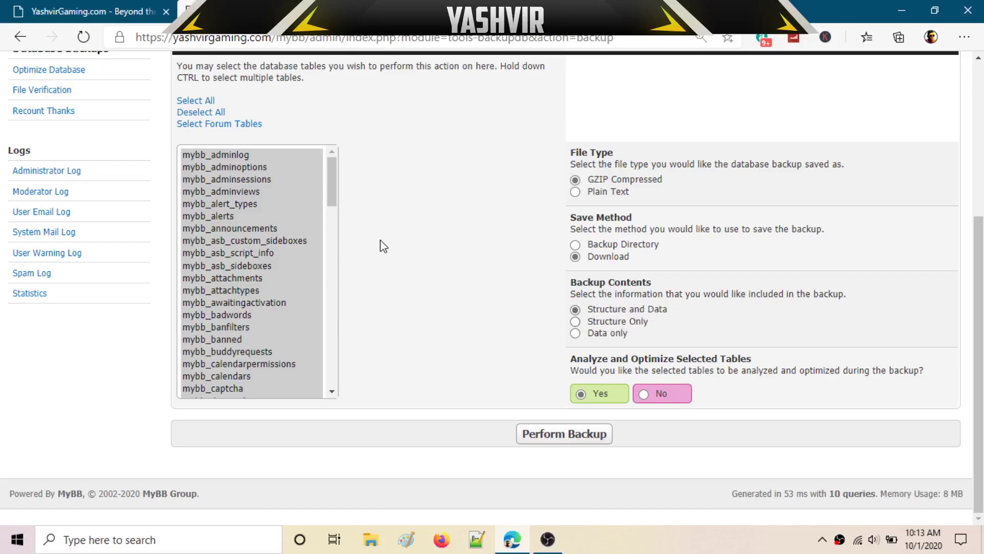
left_click_drag(334, 176, 355, 121)
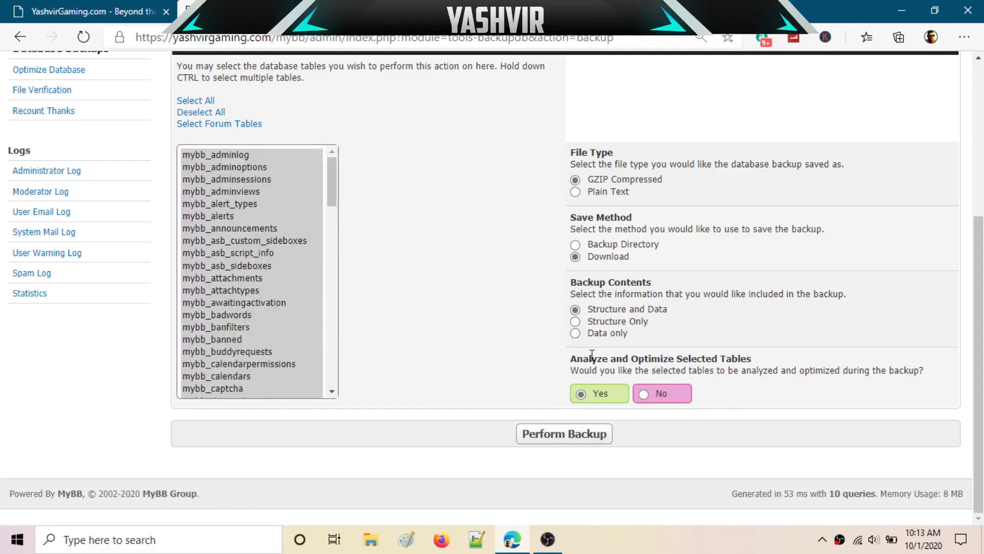
Set Analyze and Optimize Tables to No and perform the backup, downloading the .sql.gz file.
left_click_drag(592, 355, 681, 355)
left_click(685, 356)
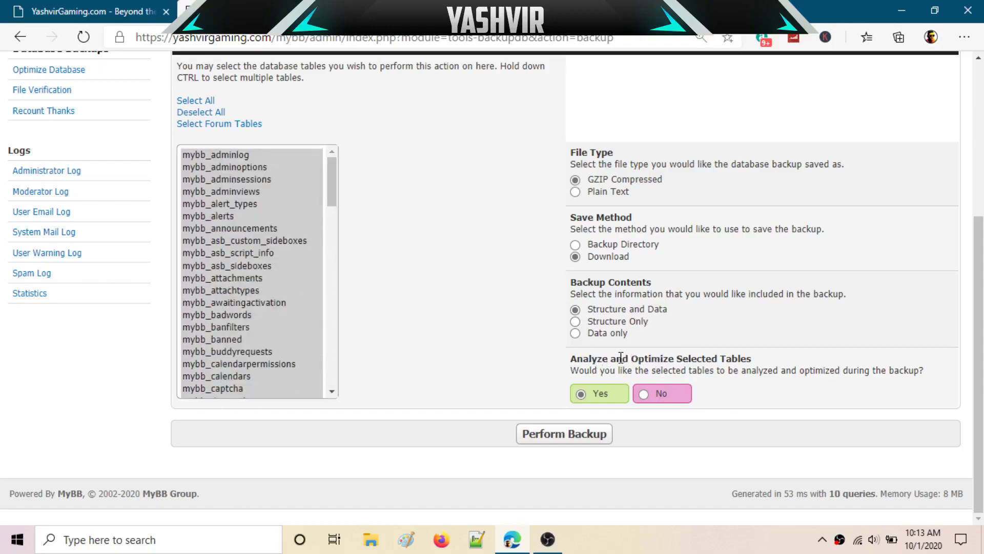
left_click_drag(620, 357, 887, 370)
left_click(757, 367)
left_click(918, 372)
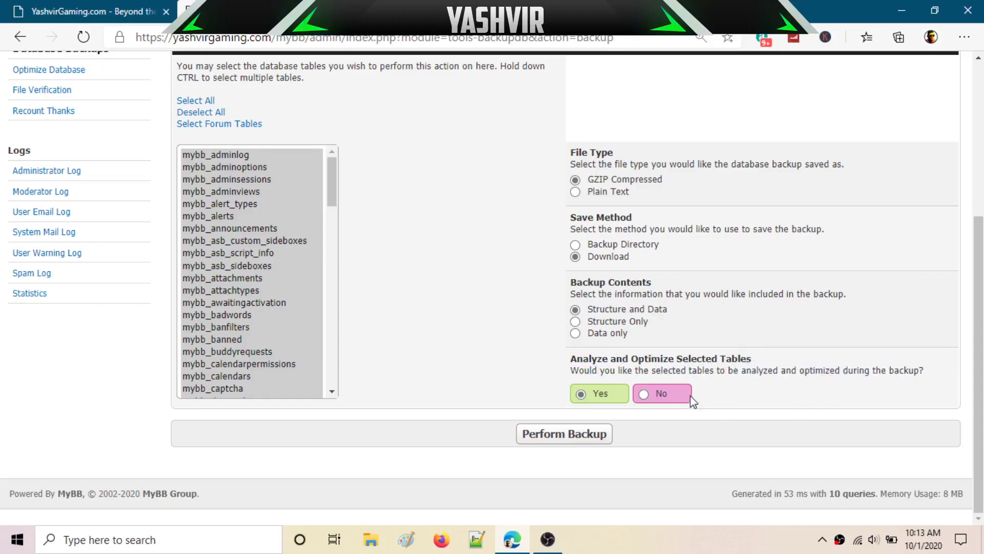
left_click(672, 392)
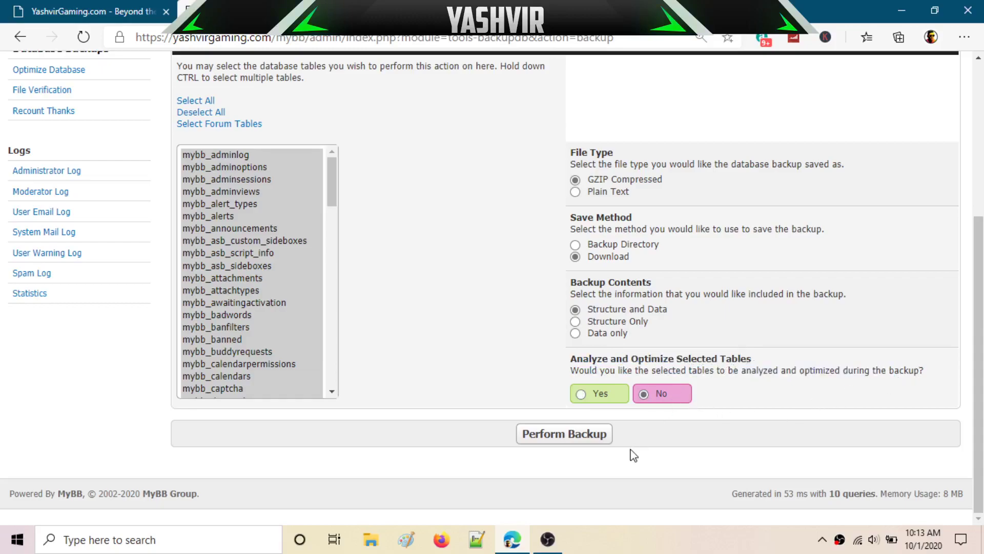
left_click(567, 438)
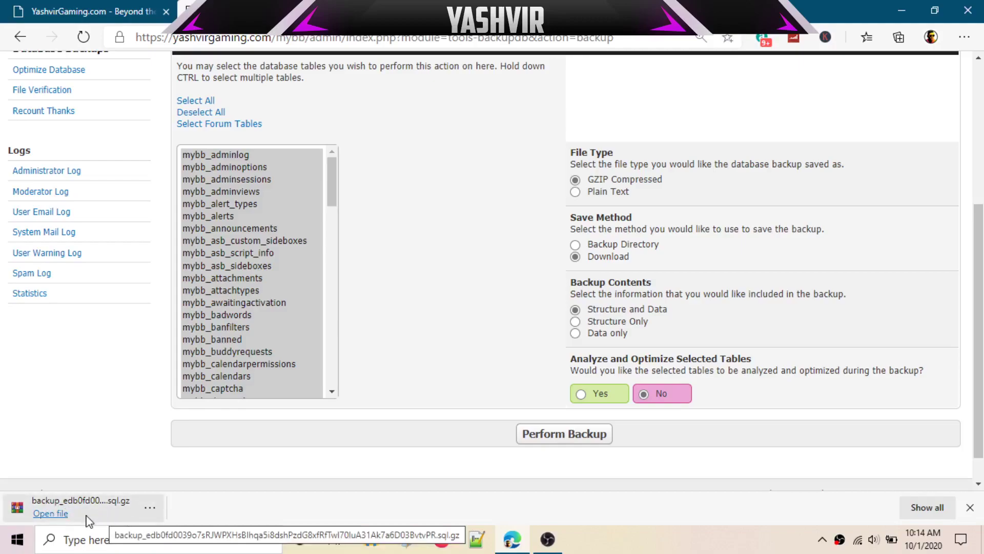
Open the downloaded .sql.gz in WinRAR full-screen, dismissing the licence nag and widening the Name column.
left_click(59, 518)
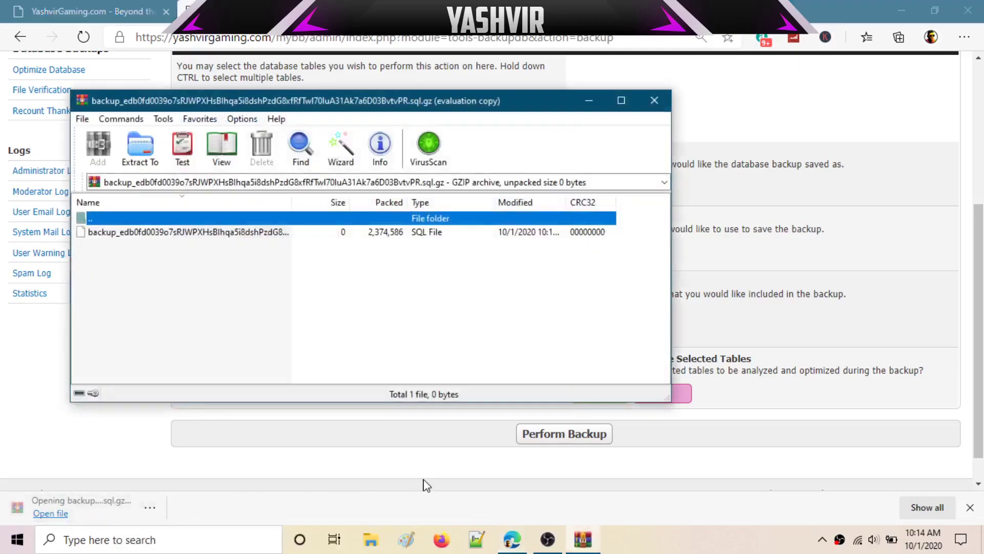
left_click_drag(369, 108, 645, 162)
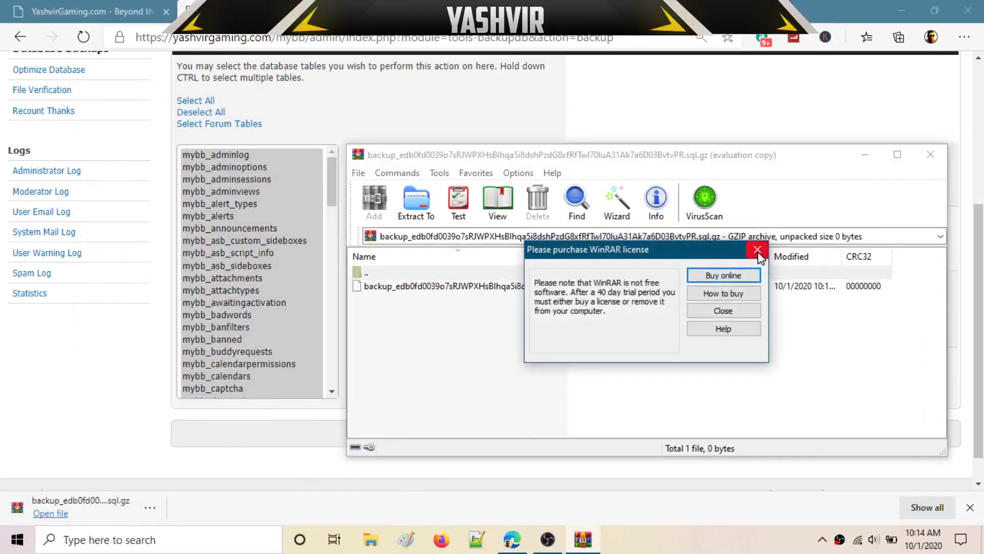
left_click(758, 250)
left_click_drag(434, 114, 617, 134)
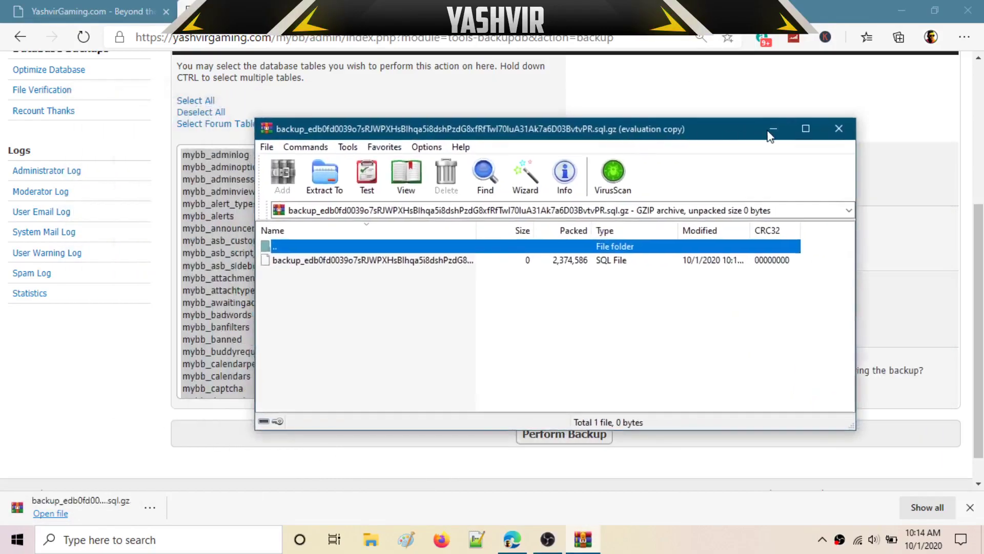
left_click(805, 128)
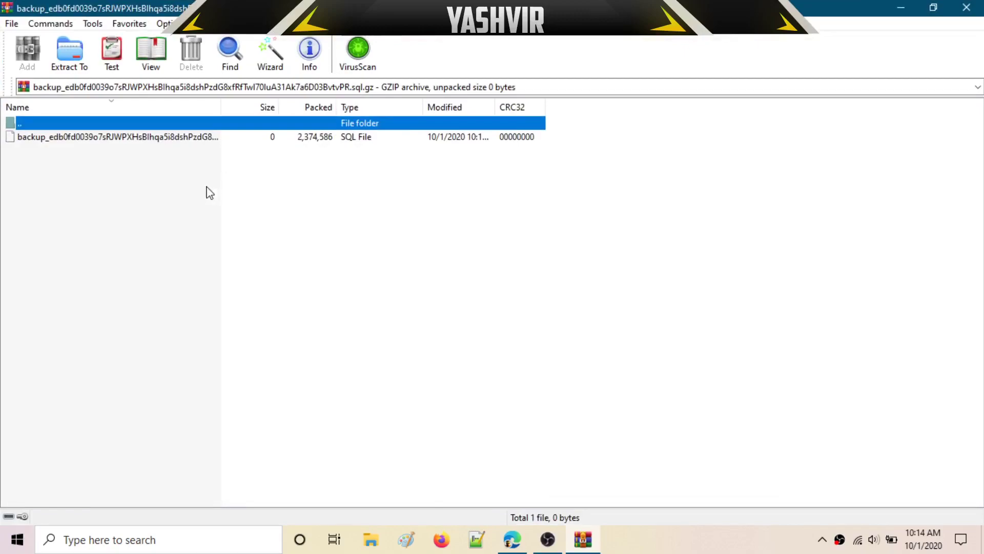
left_click_drag(221, 101, 423, 102)
left_click(74, 142)
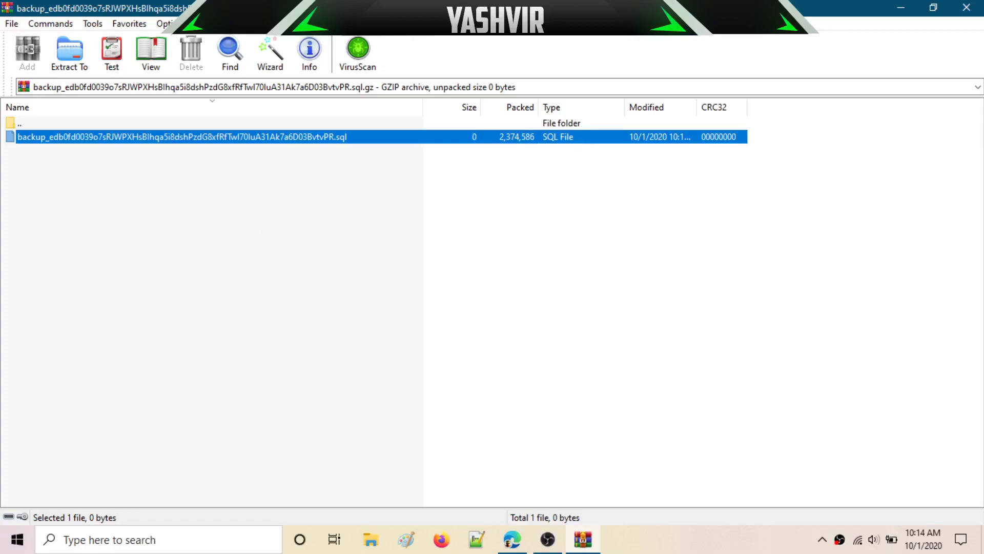
Hide WinRAR, bring it back from the taskbar, then minimize the browser.
key("super+Down")
key("super+Down")
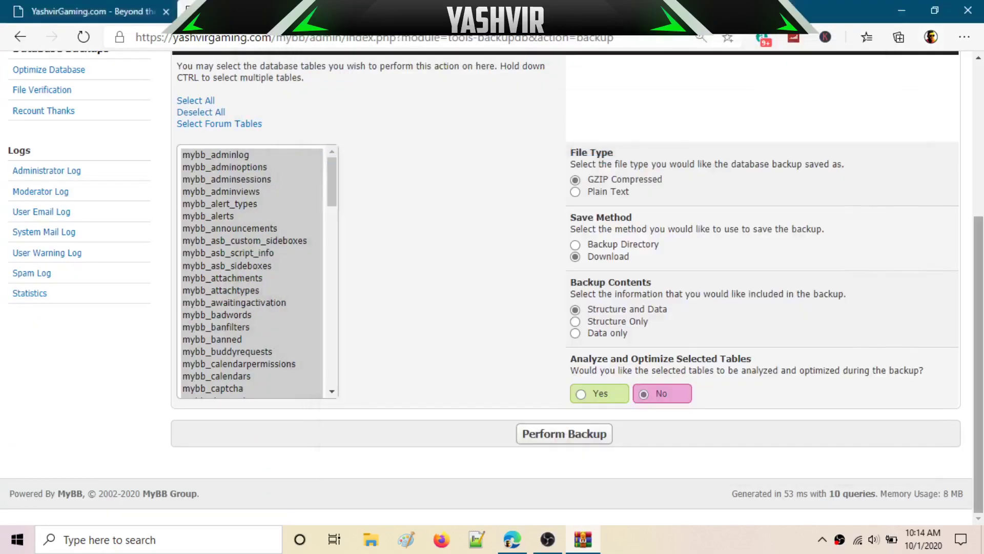
scroll(695, 253, "up", 5)
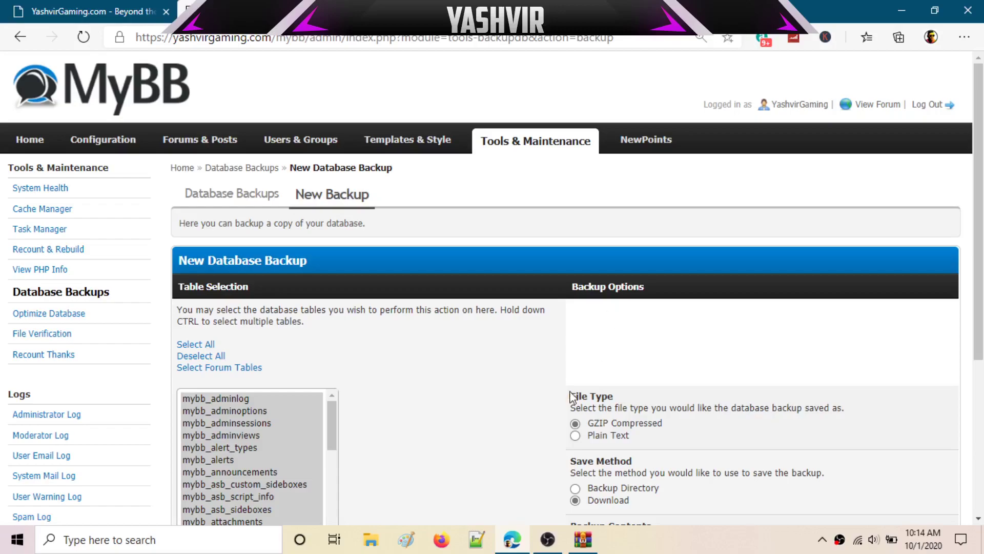
left_click(585, 540)
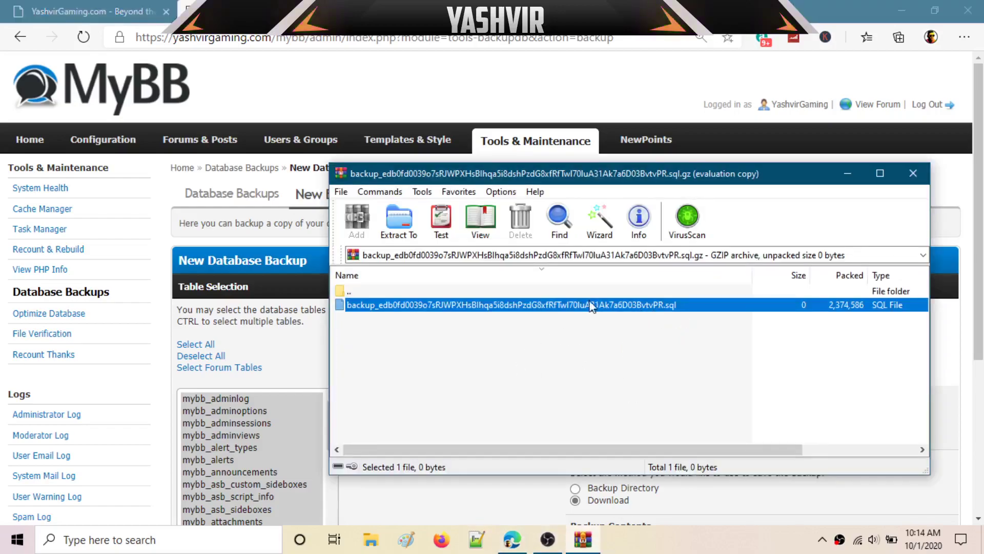
left_click_drag(669, 306, 861, 122)
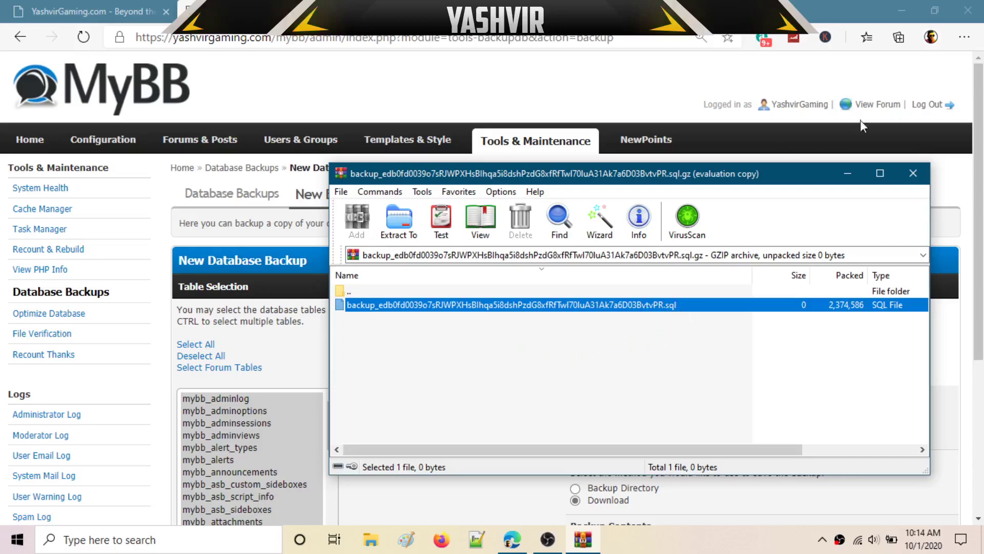
left_click(903, 9)
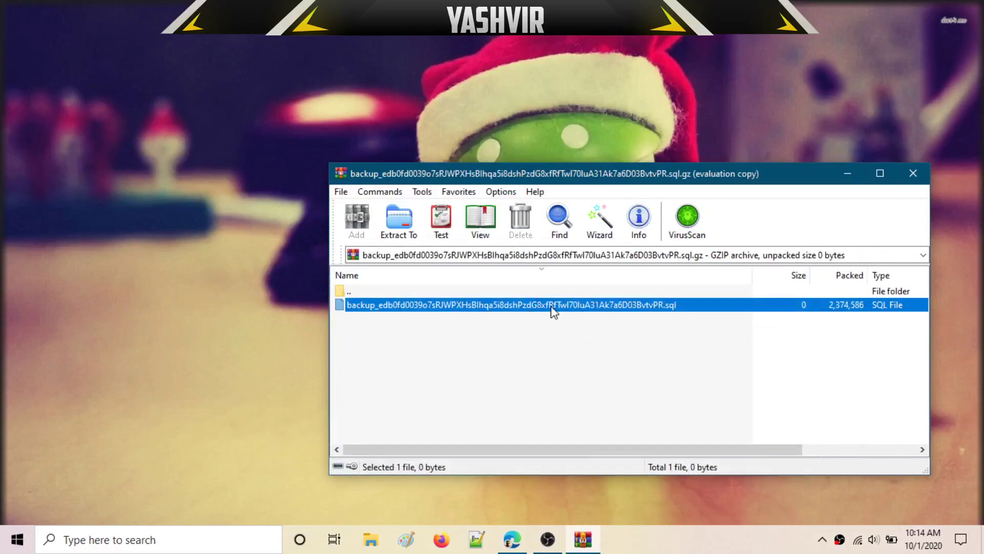
left_click(847, 173)
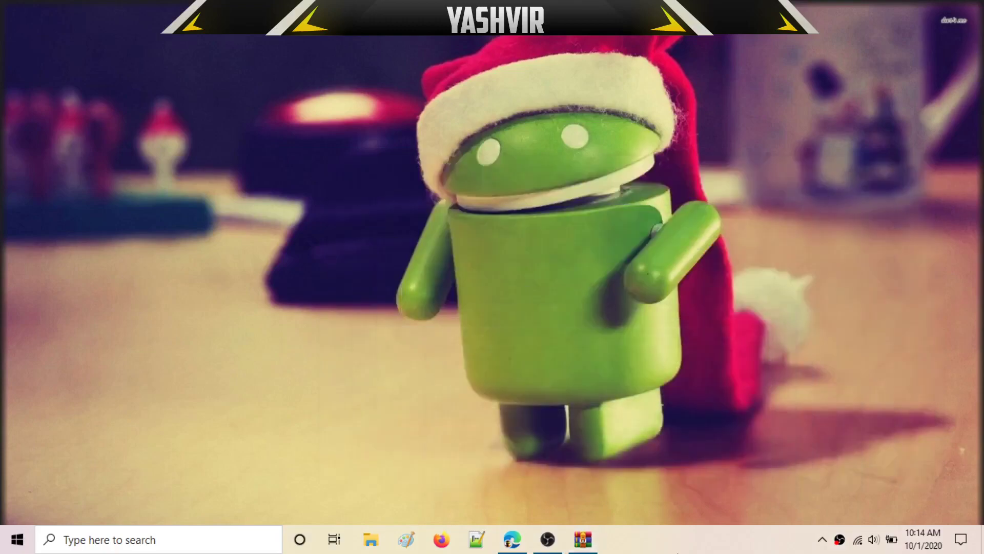